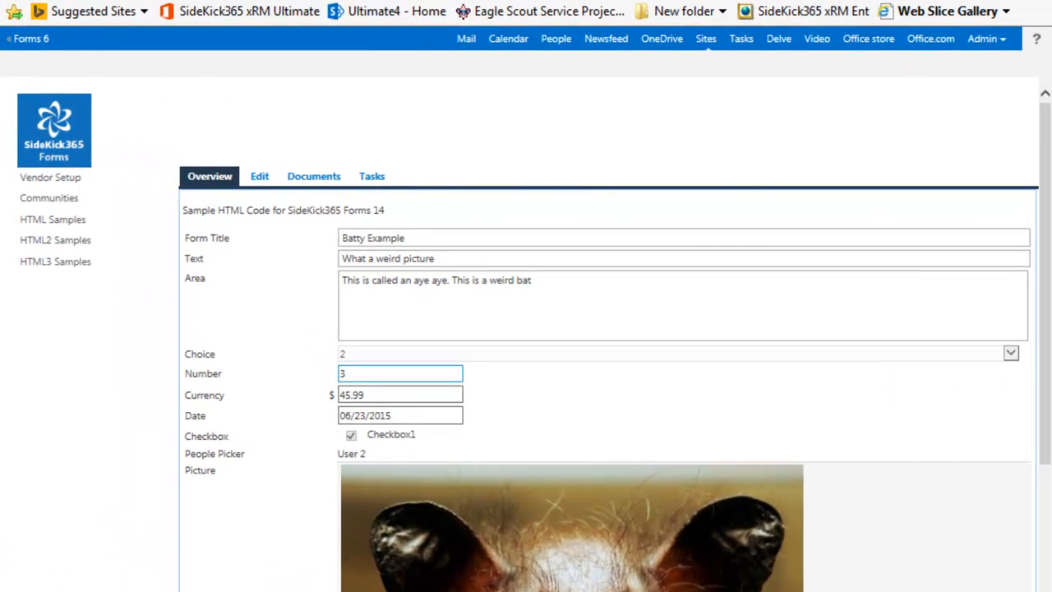
# Step: Review the Batty Example record's overview and open the record for editing
pyautogui.scroll(-3, 608, 329)
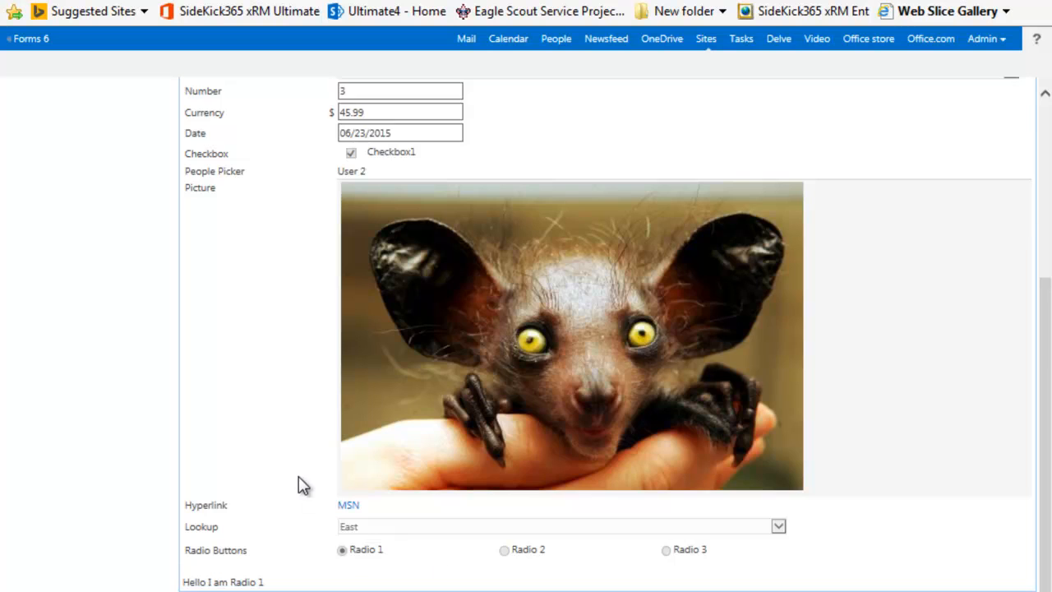
pyautogui.scroll(3, 298, 476)
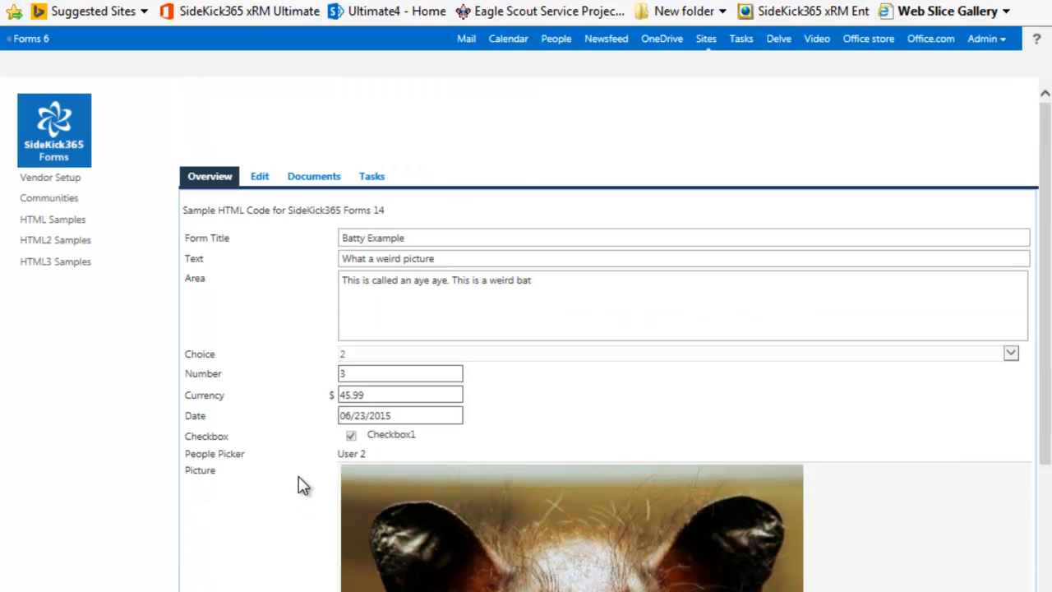
pyautogui.click(260, 178)
pyautogui.moveTo(1046, 443); pyautogui.dragTo(1046, 493)
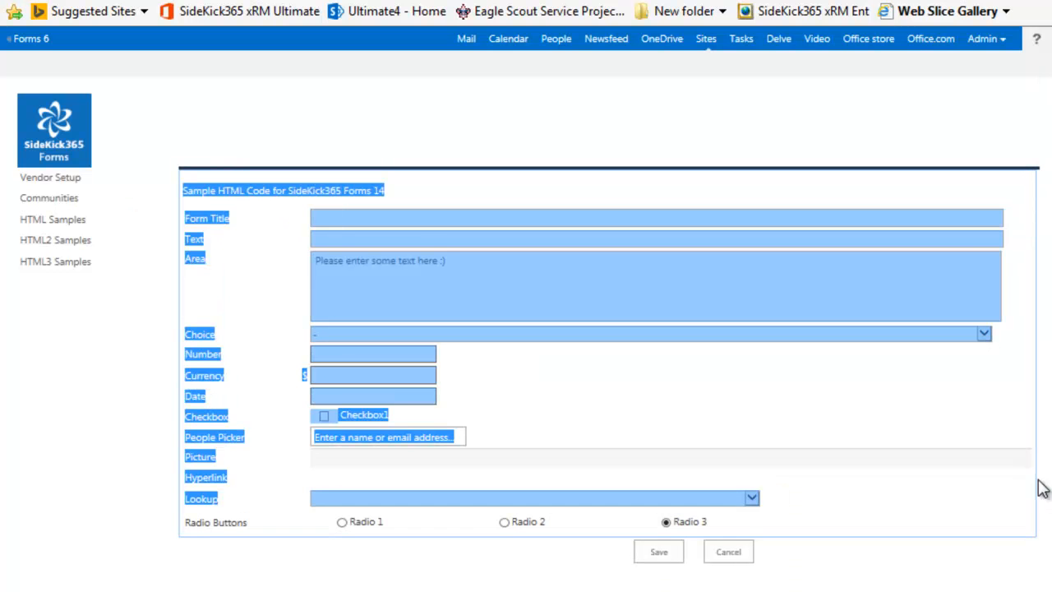
pyautogui.scroll(-1, 1046, 436)
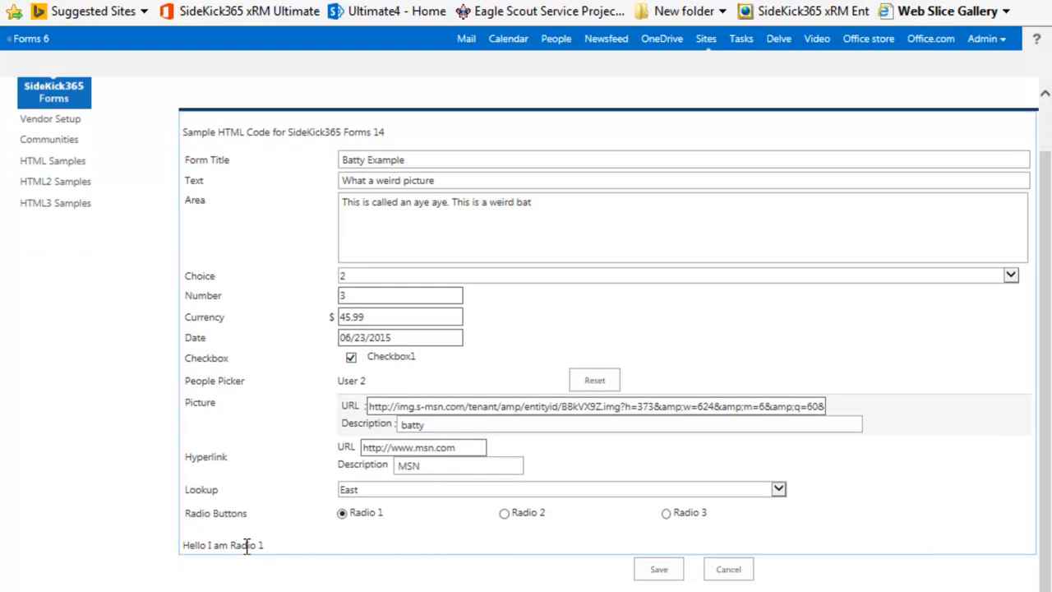
# Step: Try the Radio 2 and Radio 3 options on the Batty Example form, reselect Radio 1, and cancel the edit
pyautogui.click(504, 512)
pyautogui.click(665, 514)
pyautogui.click(504, 513)
pyautogui.click(342, 513)
pyautogui.click(721, 568)
# Step: Switch to SideKick 365 Forms Manager and view the HTML files available to load for the HTML Samples entity, without loading one
pyautogui.click(481, 540)
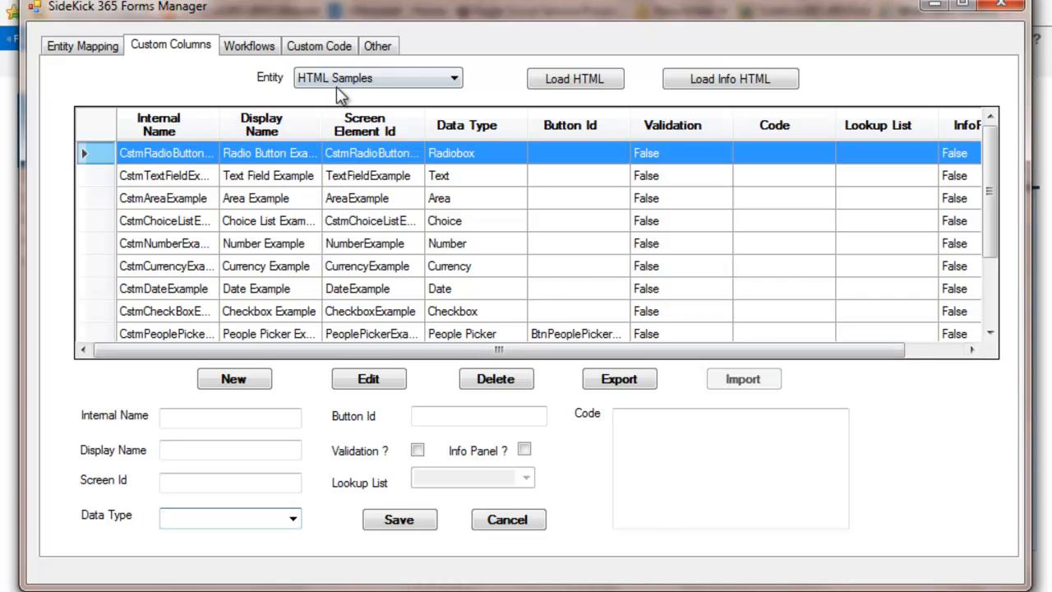
pyautogui.click(552, 80)
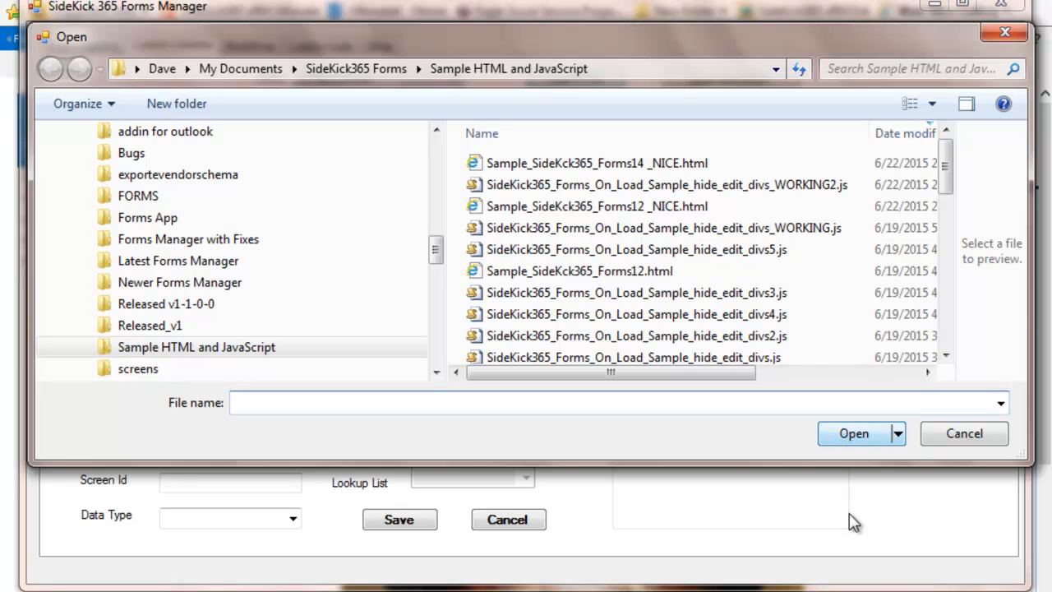
pyautogui.click(888, 534)
pyautogui.click(950, 439)
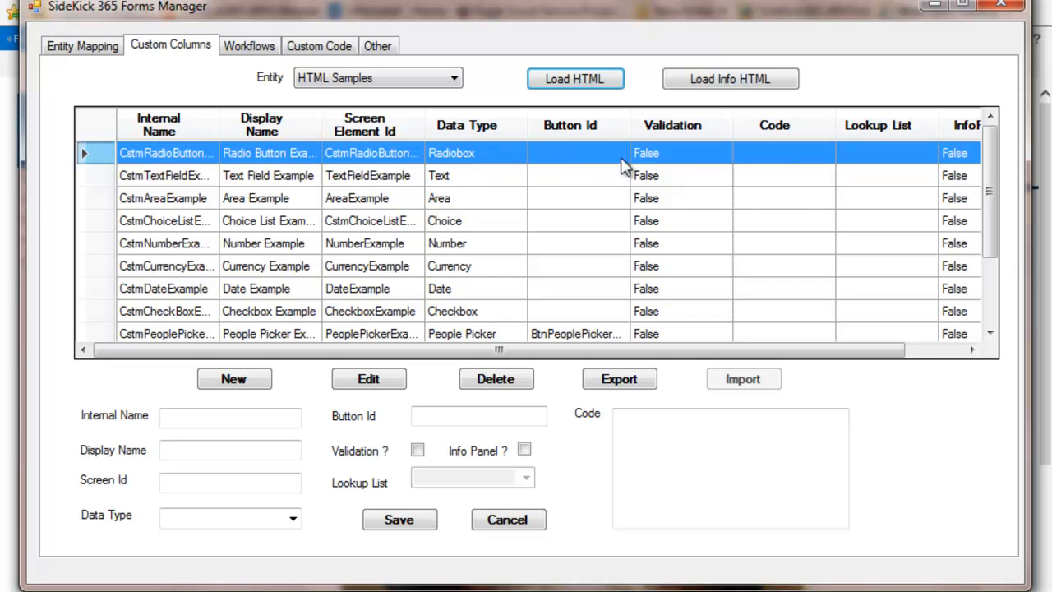
# Step: Set the custom code entity to HTML Samples and the event to Load, and browse for the code file
pyautogui.click(329, 51)
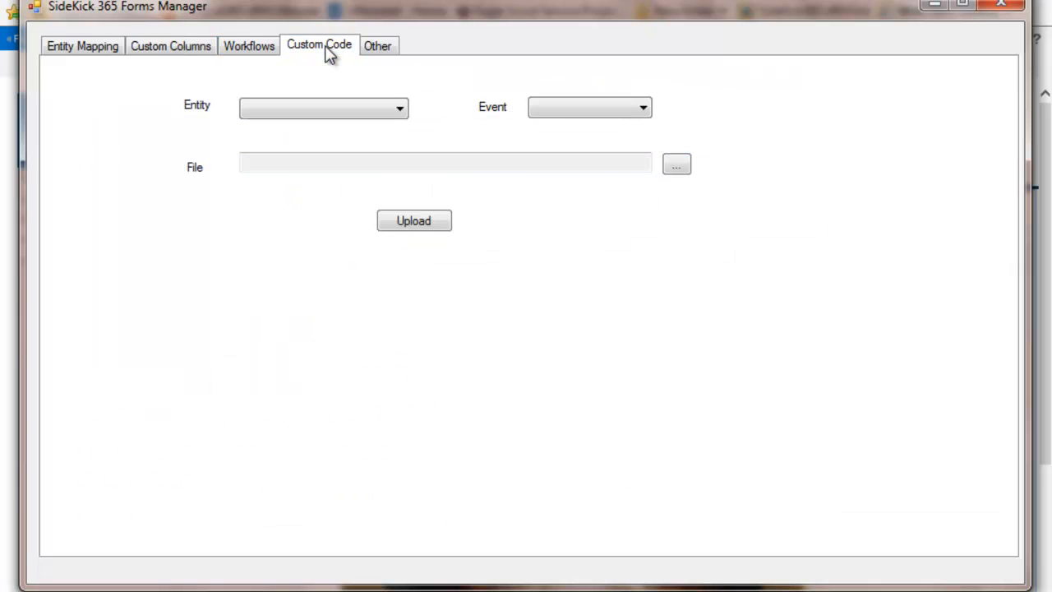
pyautogui.click(402, 115)
pyautogui.click(312, 156)
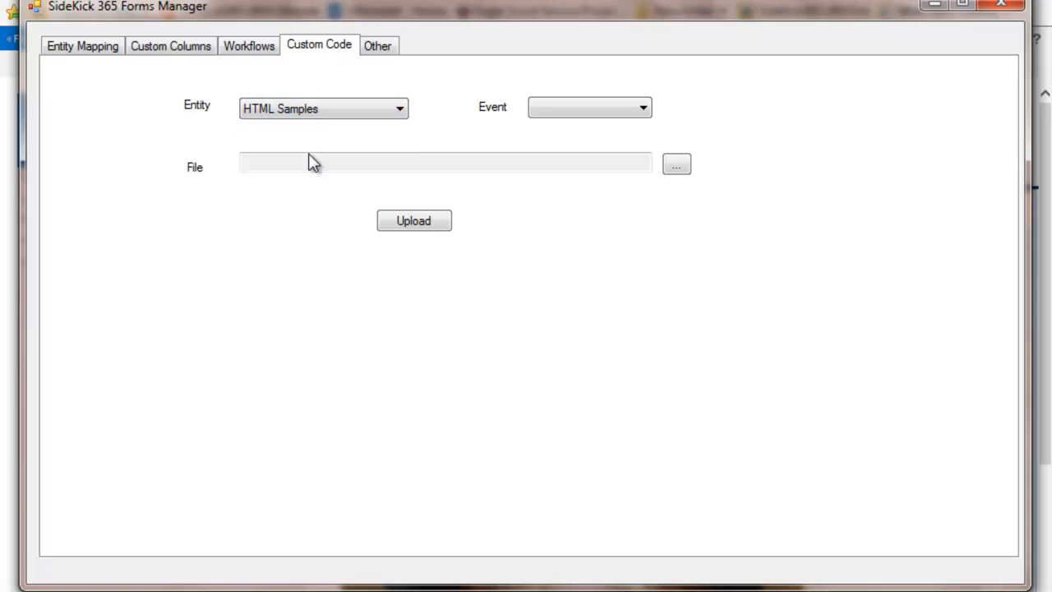
pyautogui.click(643, 108)
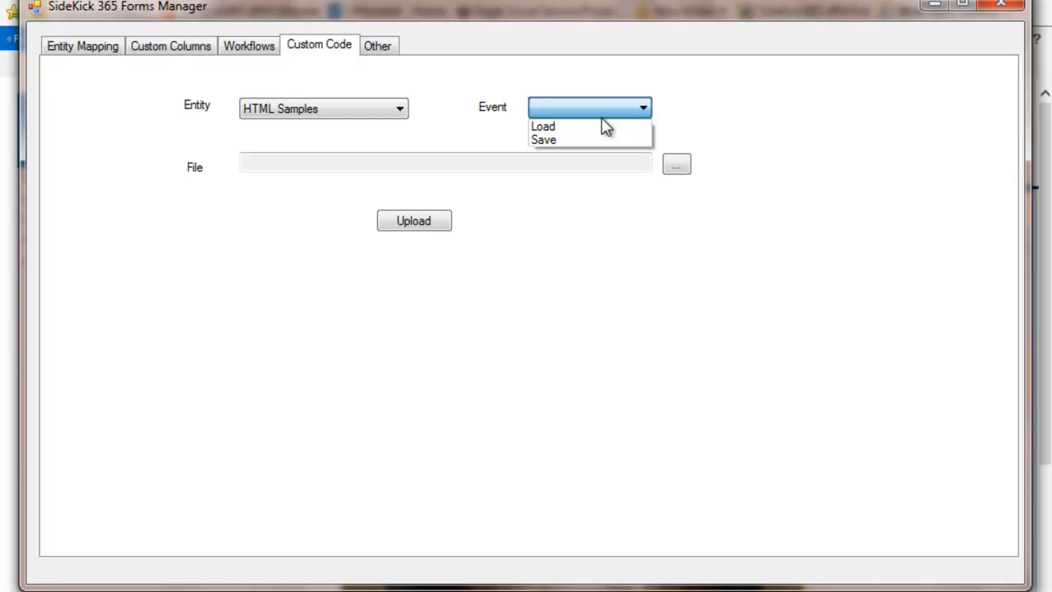
pyautogui.click(599, 129)
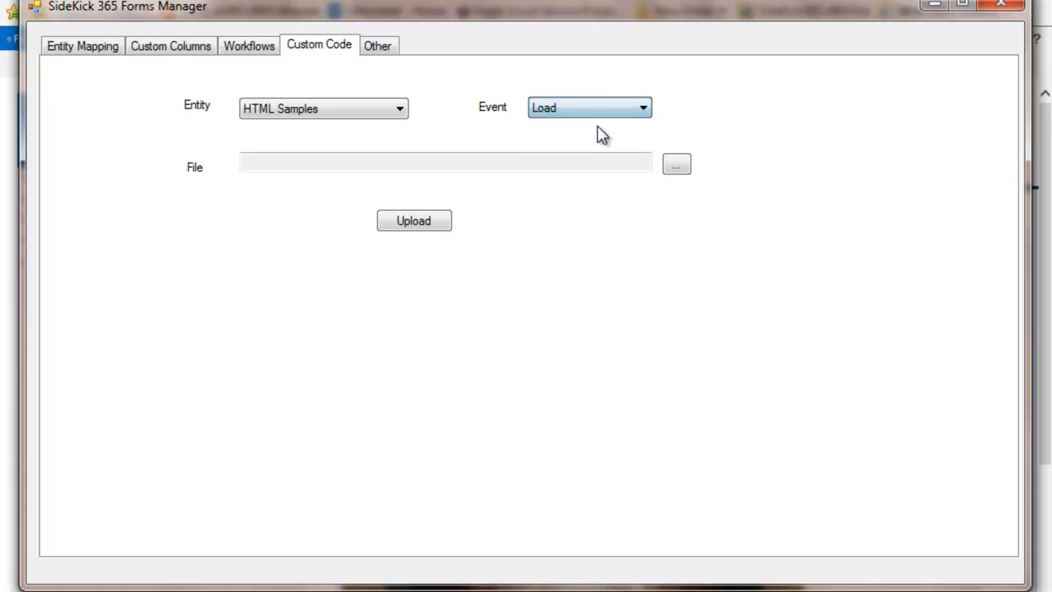
pyautogui.click(674, 167)
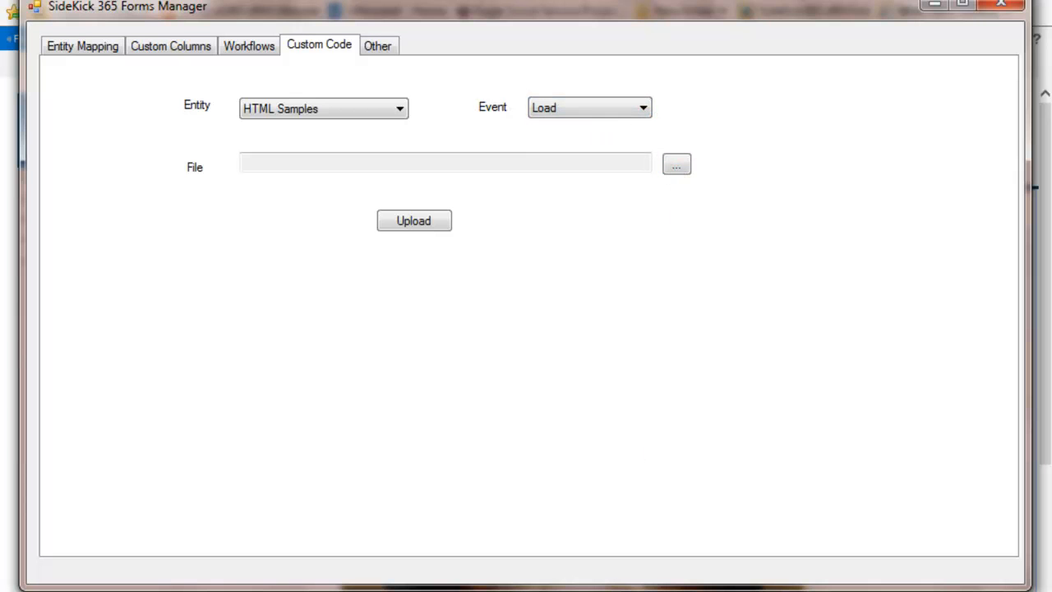
# Step: Switch to the code editor and examine the Forms14 sample HTML and the on-load sample JavaScript
pyautogui.click(595, 590)
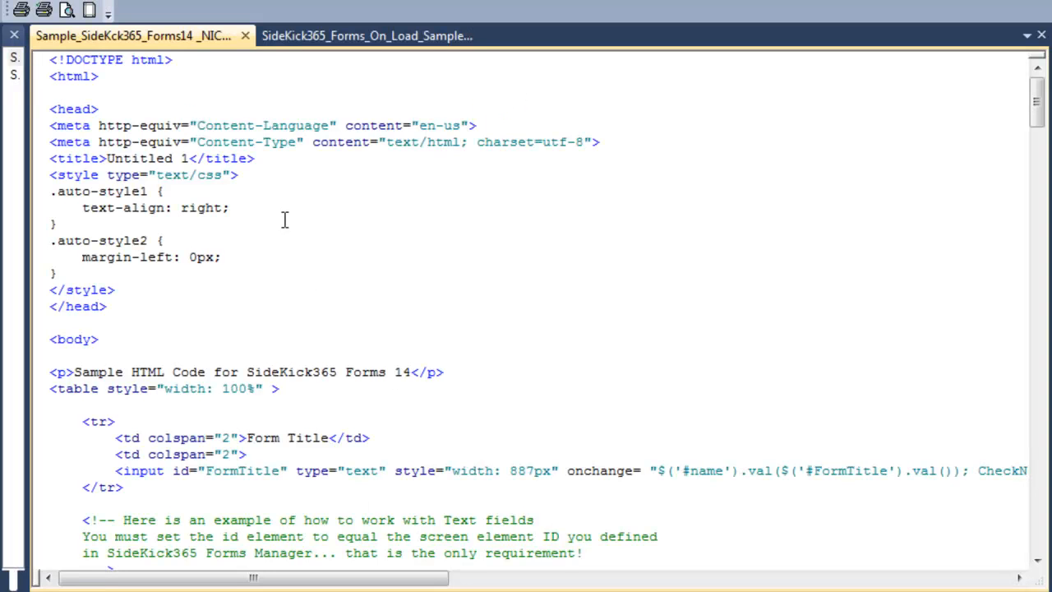
pyautogui.click(338, 40)
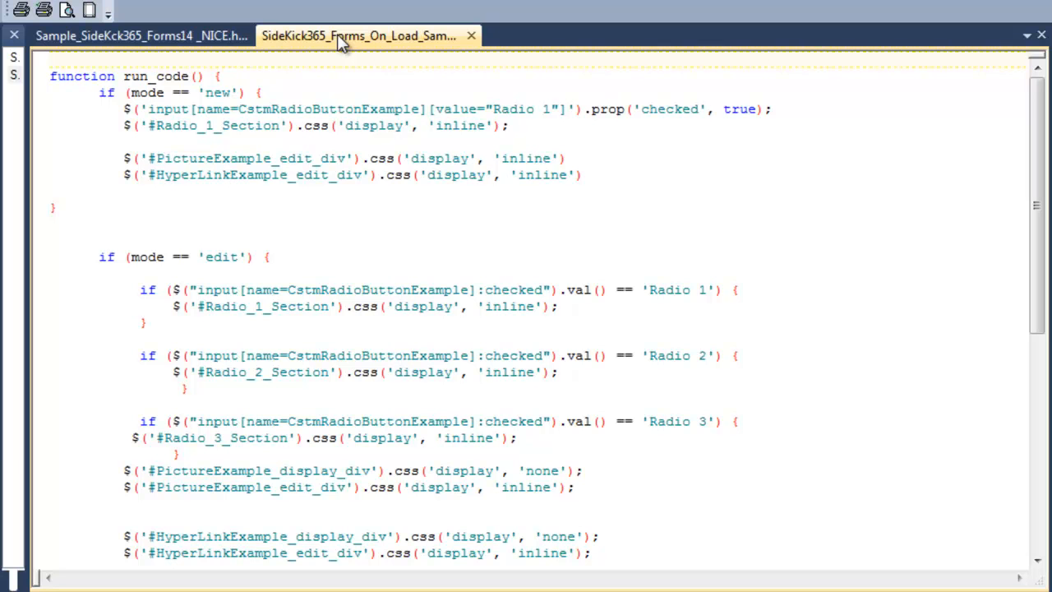
pyautogui.click(161, 39)
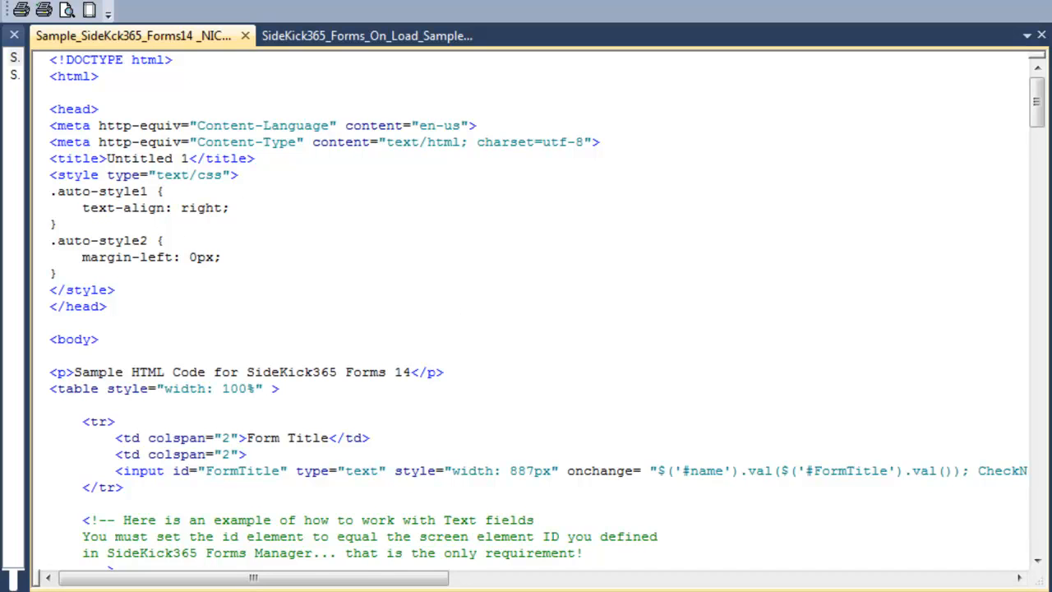
# Step: Return to SideKick 365 Forms Manager and view the stylesheet loading option and the entity mapping
pyautogui.moveTo(595, 590)
pyautogui.click(544, 588)
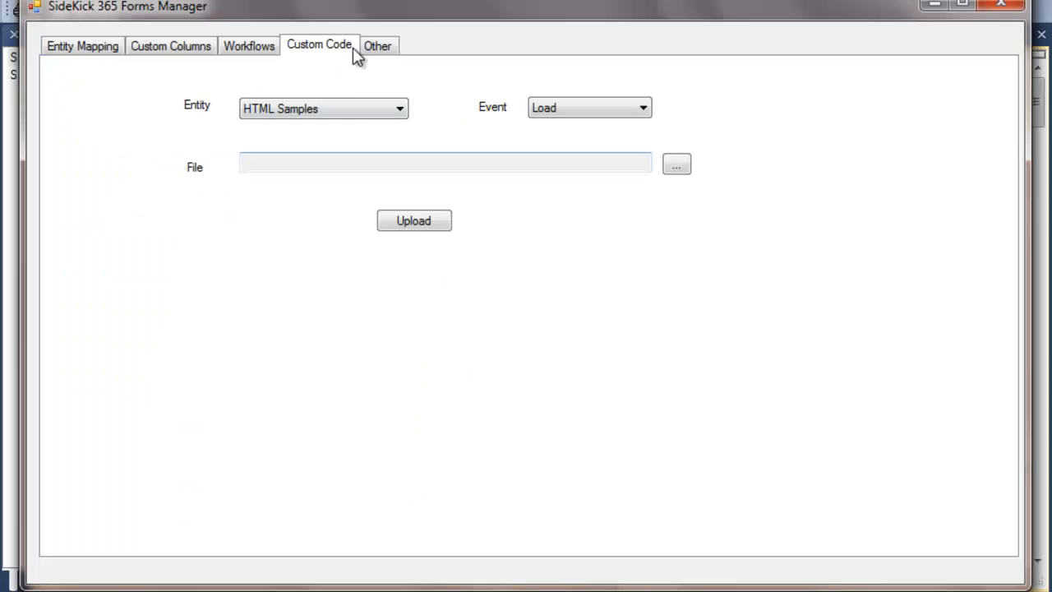
pyautogui.click(380, 49)
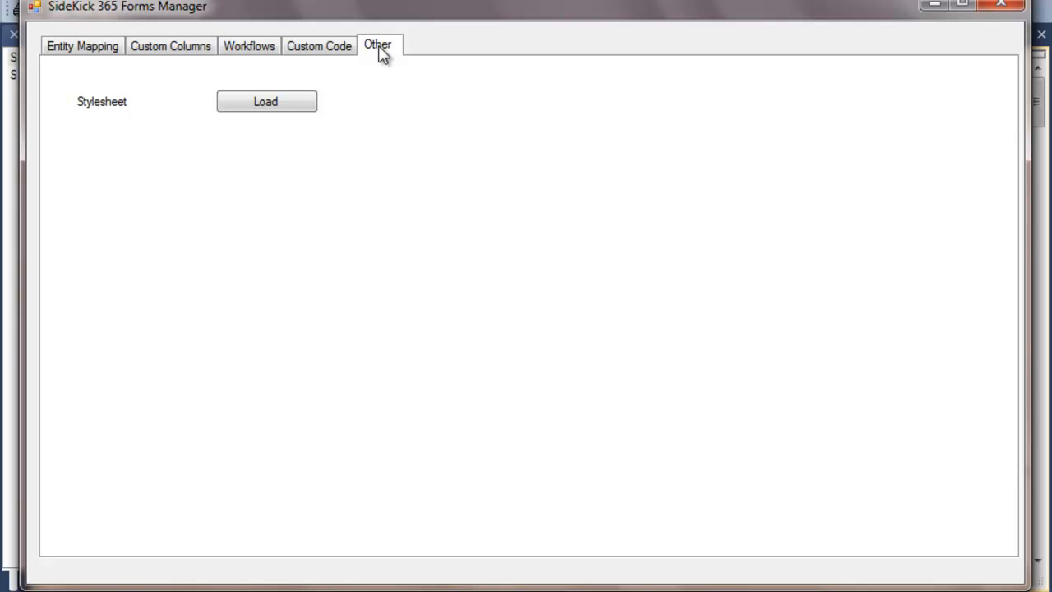
pyautogui.click(74, 52)
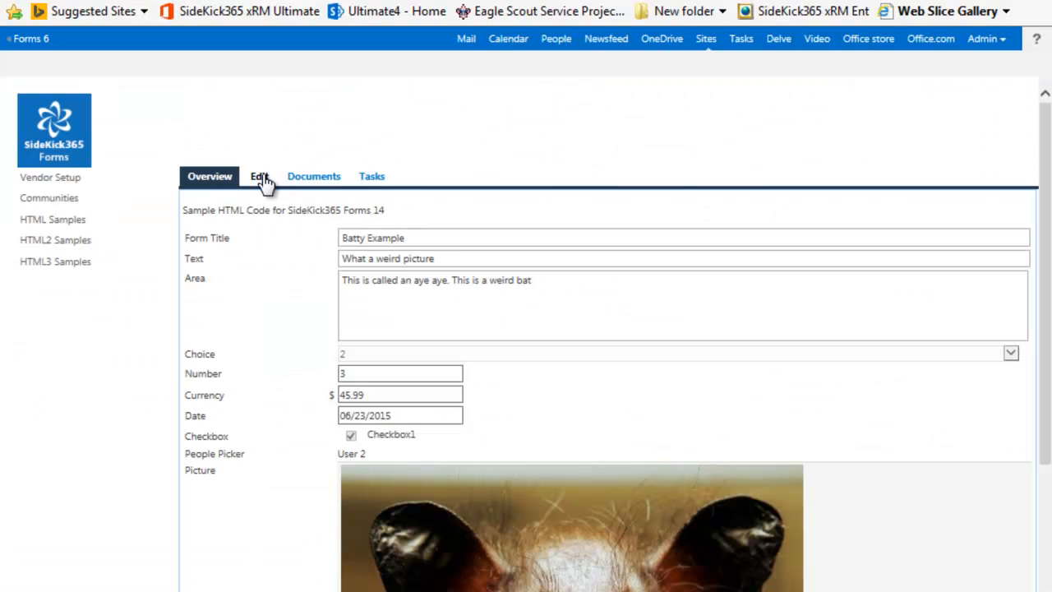
# Step: In the browser, open Batty Example for editing and compare its Lookup choices with the entries in the Communities list
pyautogui.click(260, 177)
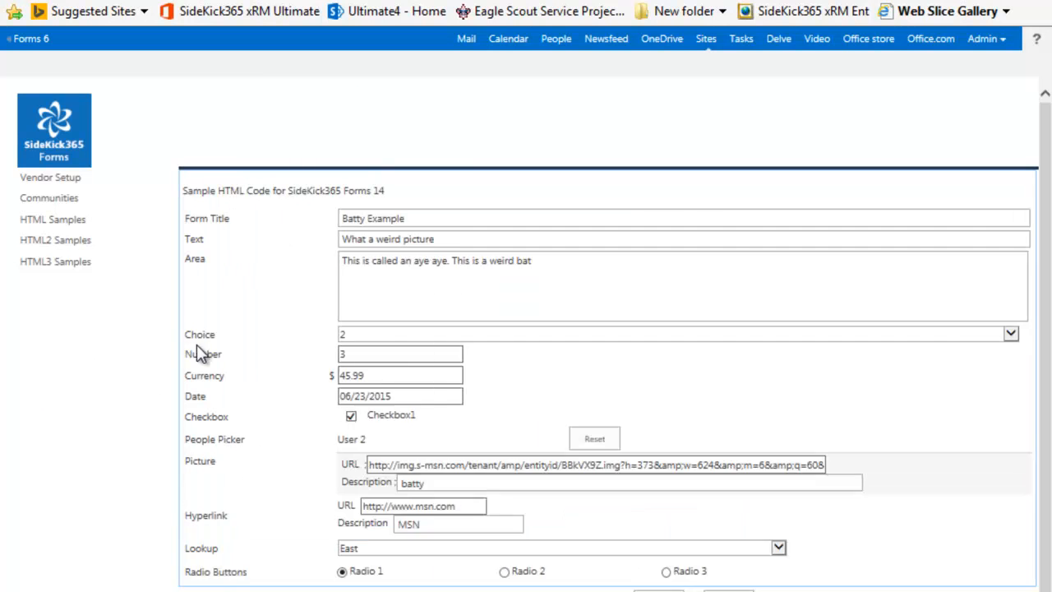
pyautogui.click(778, 547)
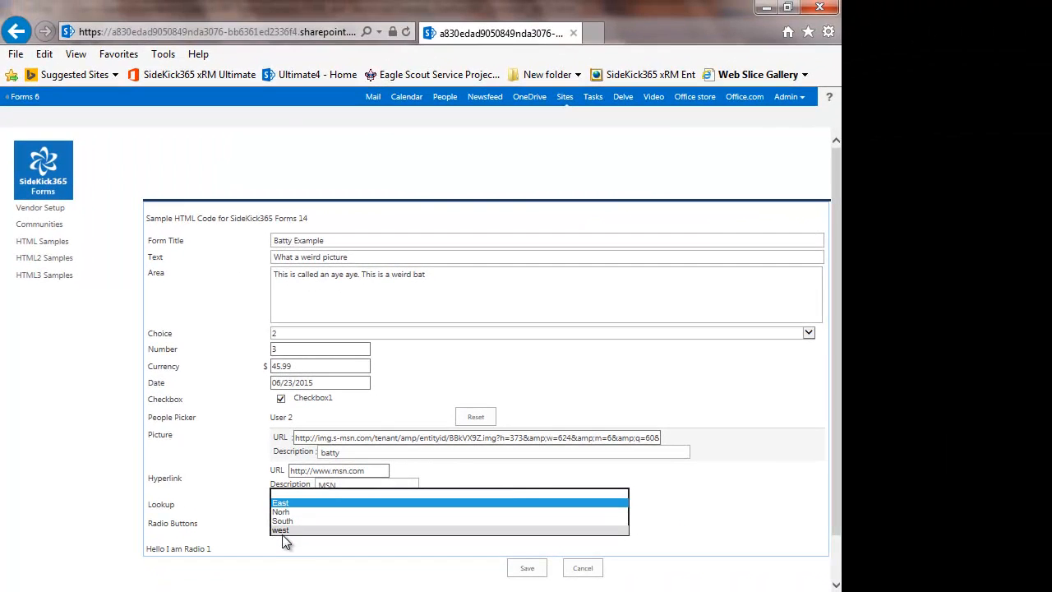
pyautogui.click(73, 428)
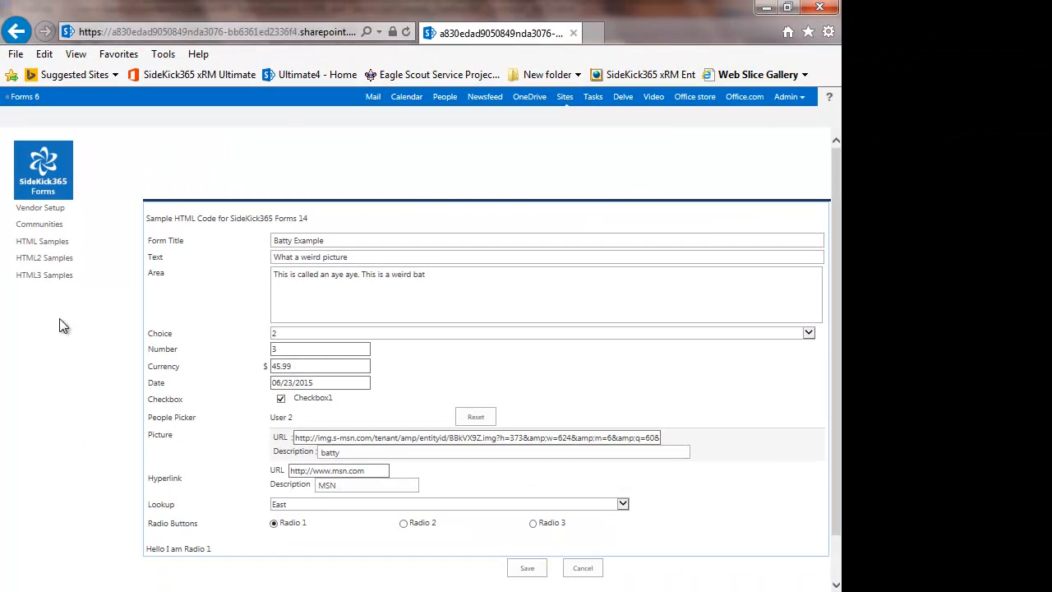
pyautogui.click(53, 231)
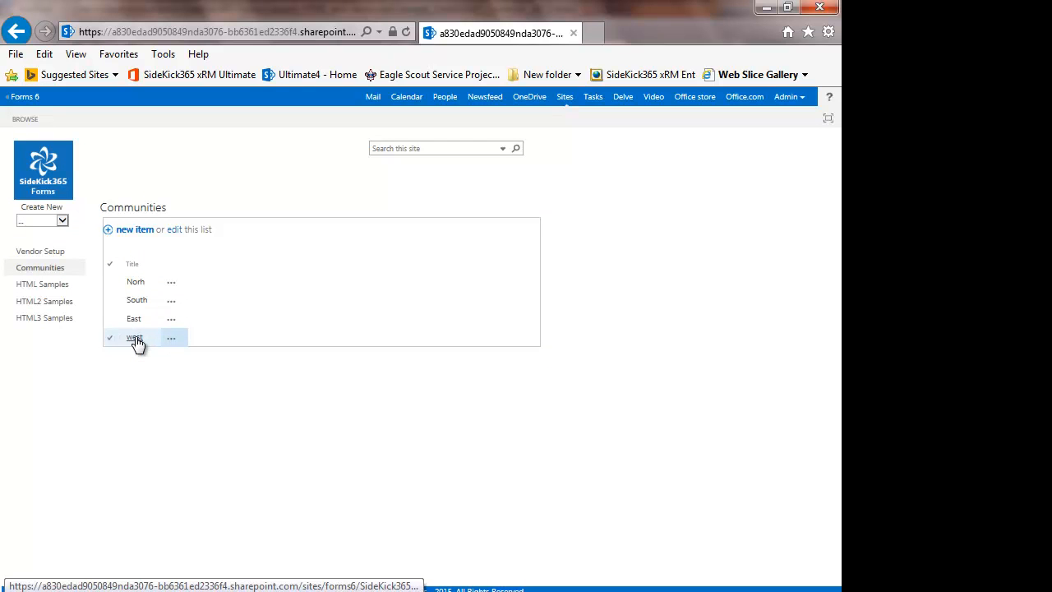
pyautogui.click(143, 319)
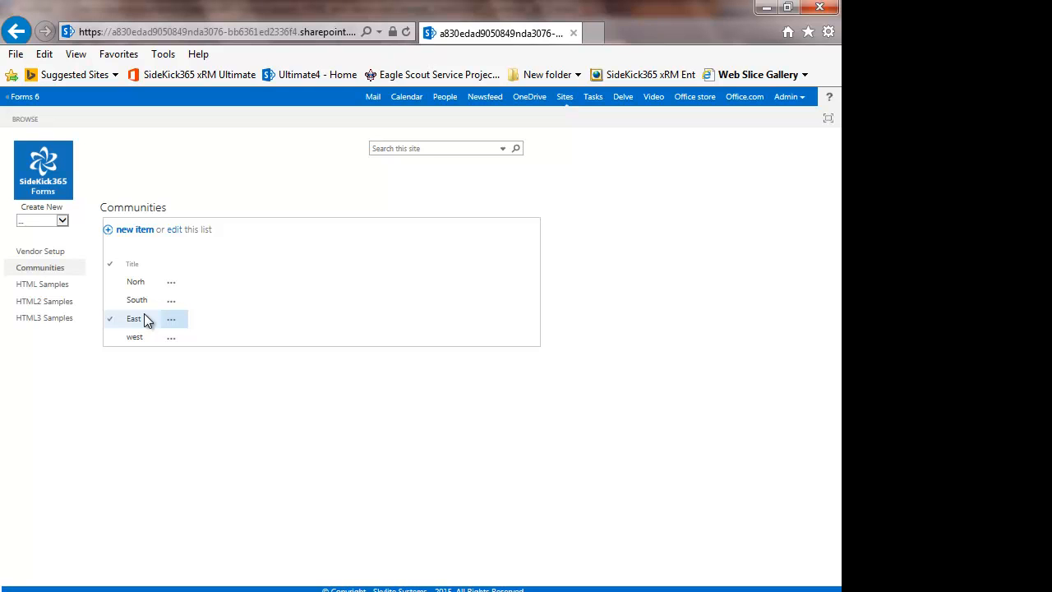
# Step: Select Batty Example in the HTML Samples list and open the list's settings from its view settings
pyautogui.click(56, 287)
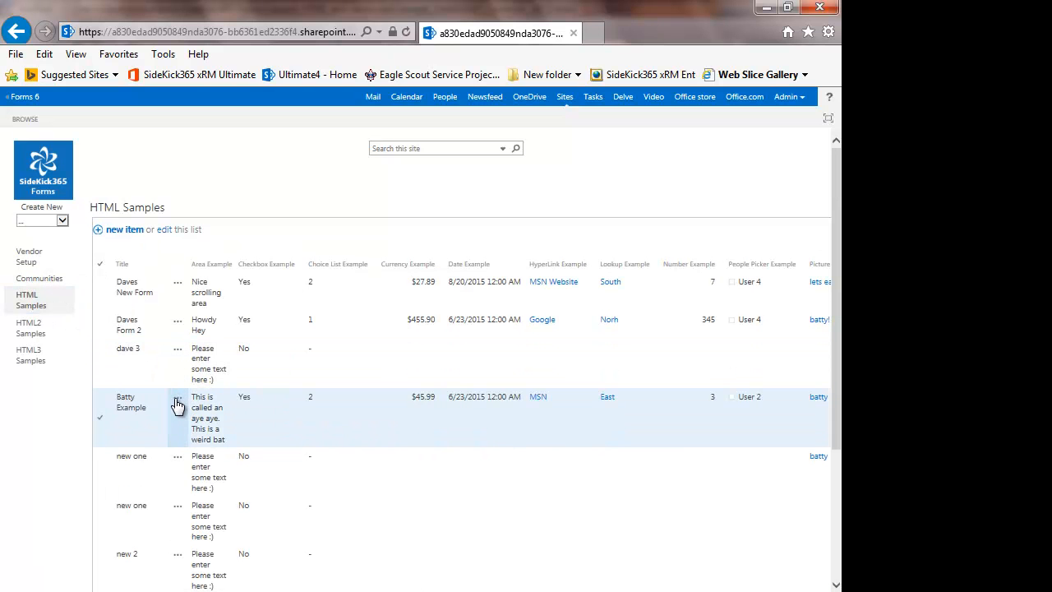
pyautogui.click(99, 423)
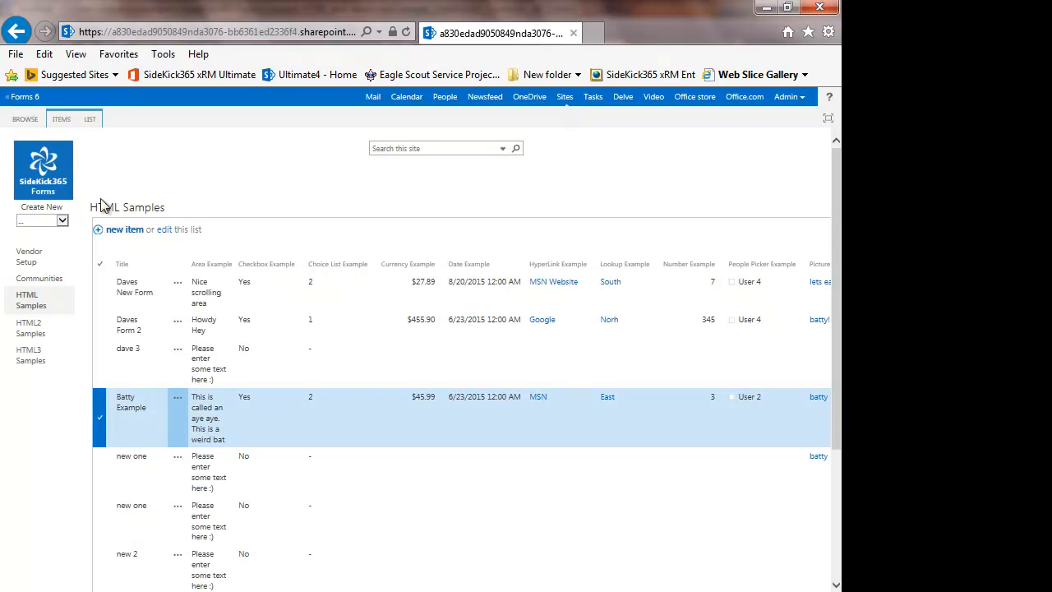
pyautogui.click(90, 120)
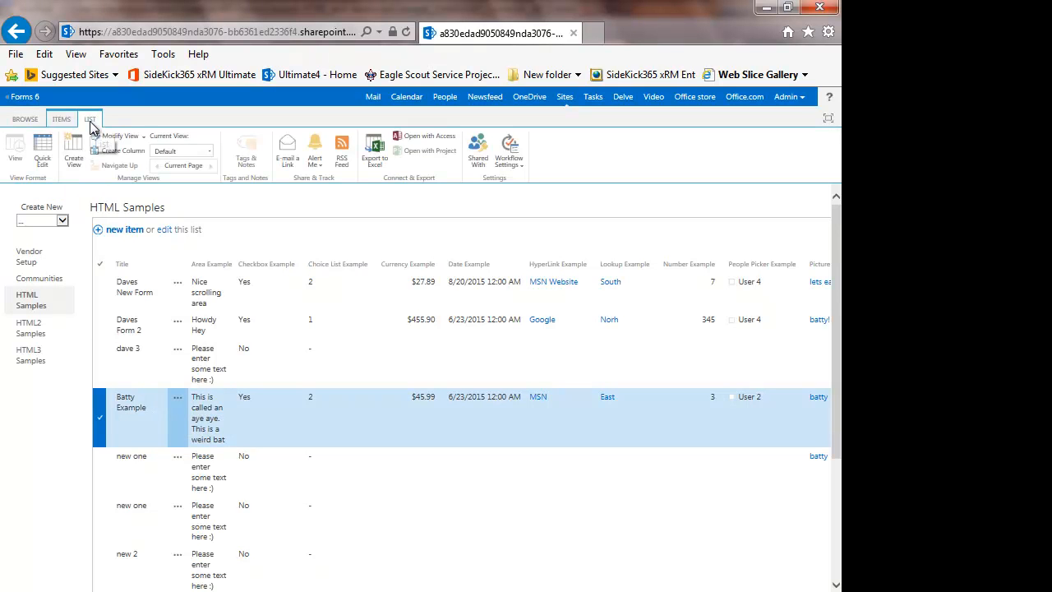
pyautogui.click(115, 142)
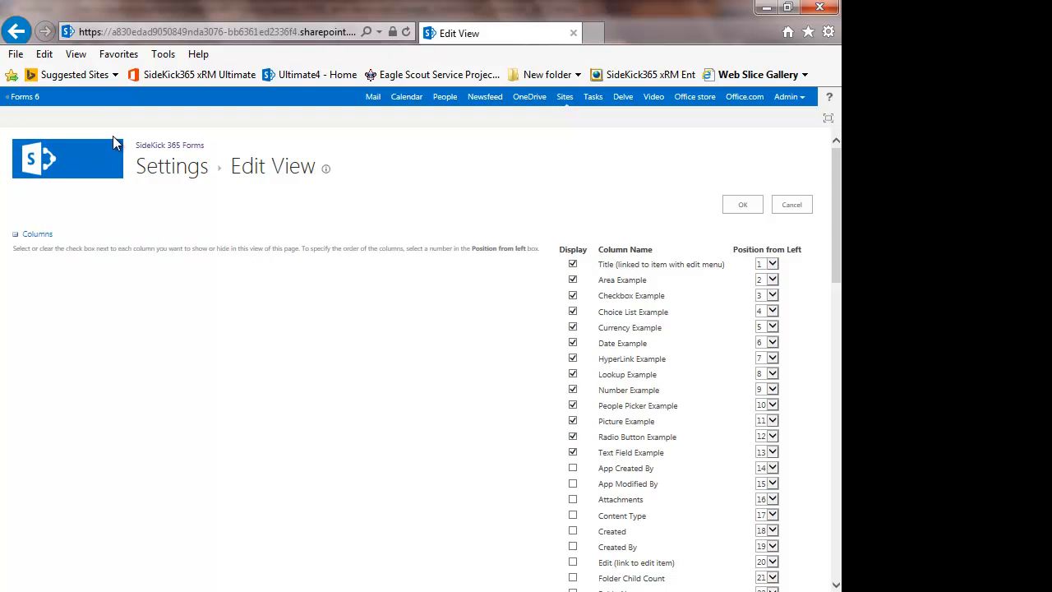
pyautogui.click(164, 168)
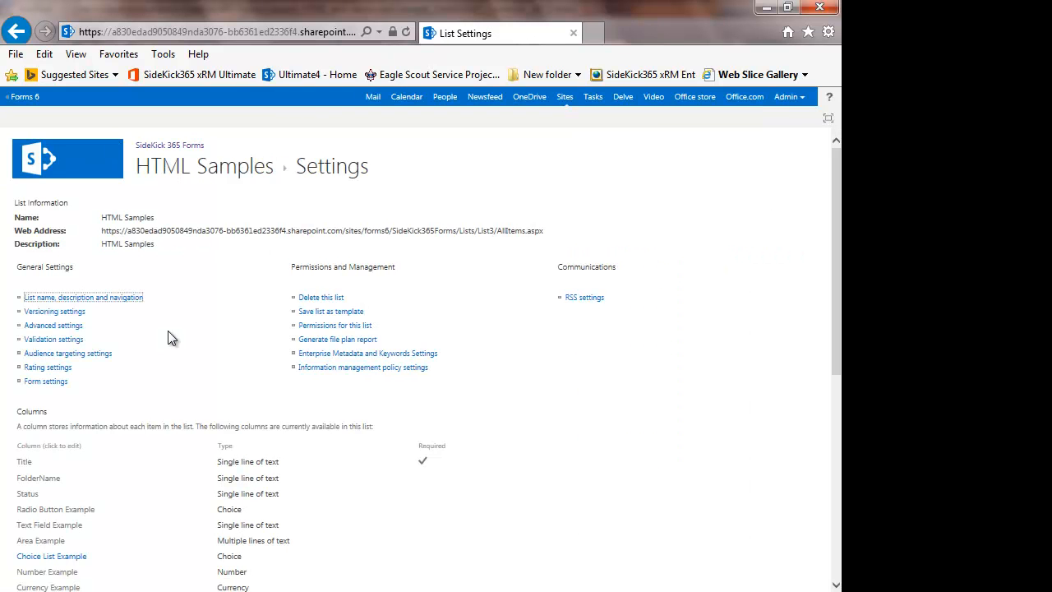
# Step: Examine the Choice List Example column's settings and choices, and return to the HTML Samples list
pyautogui.scroll(-3, 172, 343)
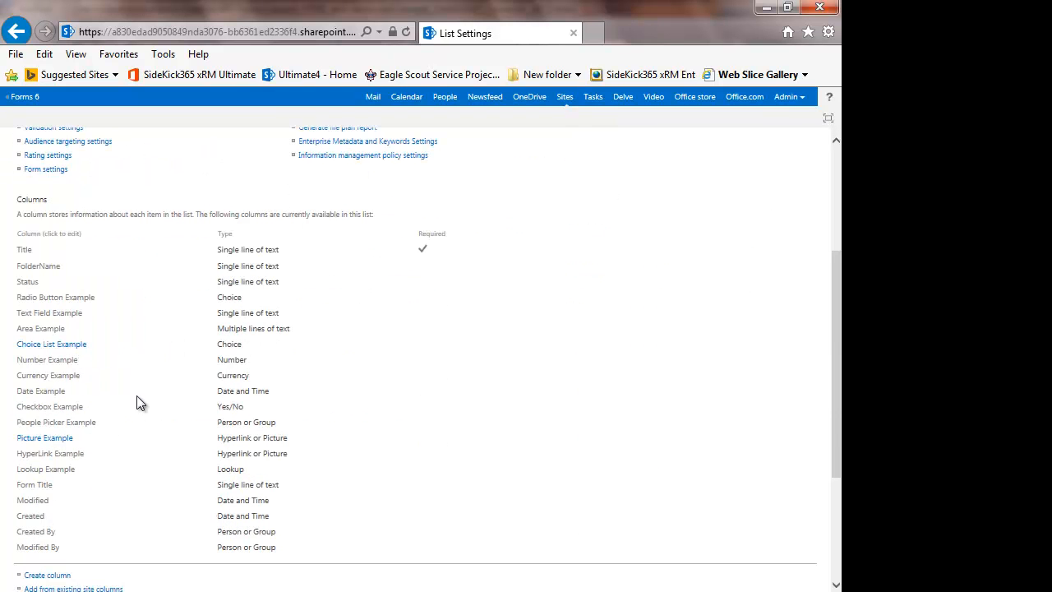
pyautogui.click(51, 344)
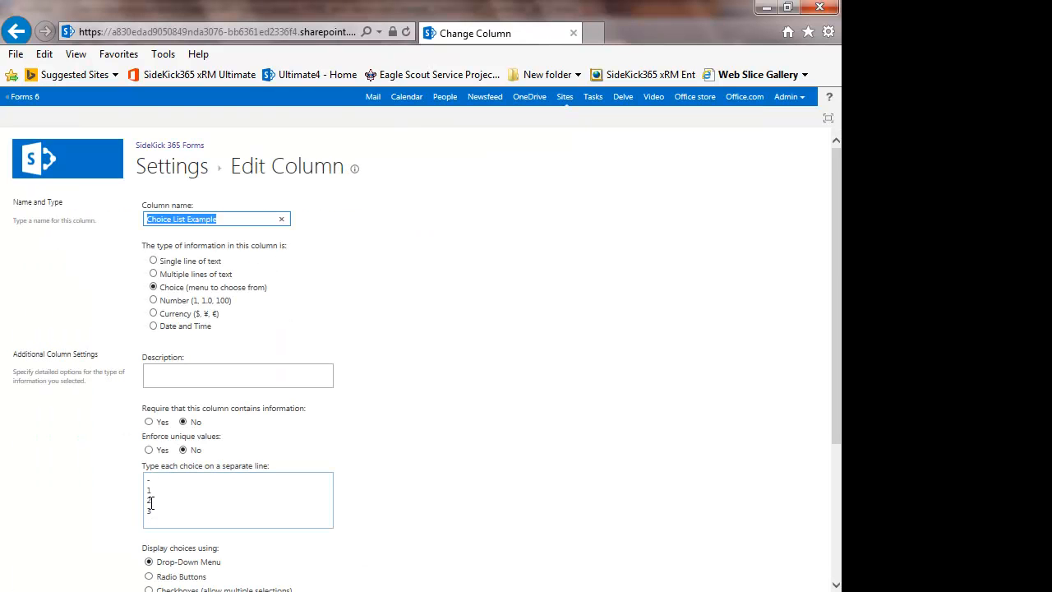
pyautogui.click(16, 34)
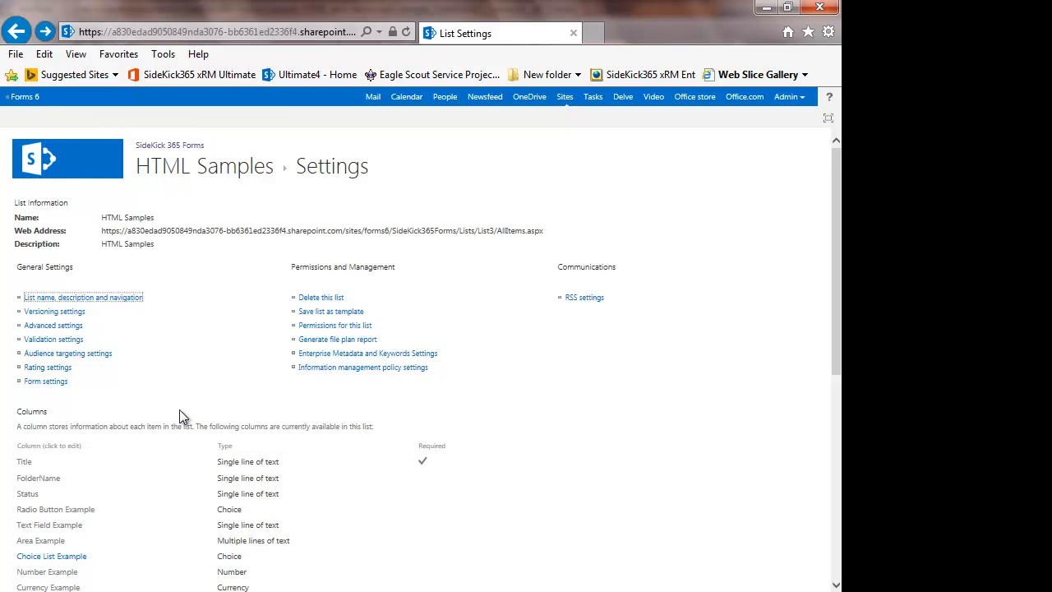
pyautogui.click(19, 35)
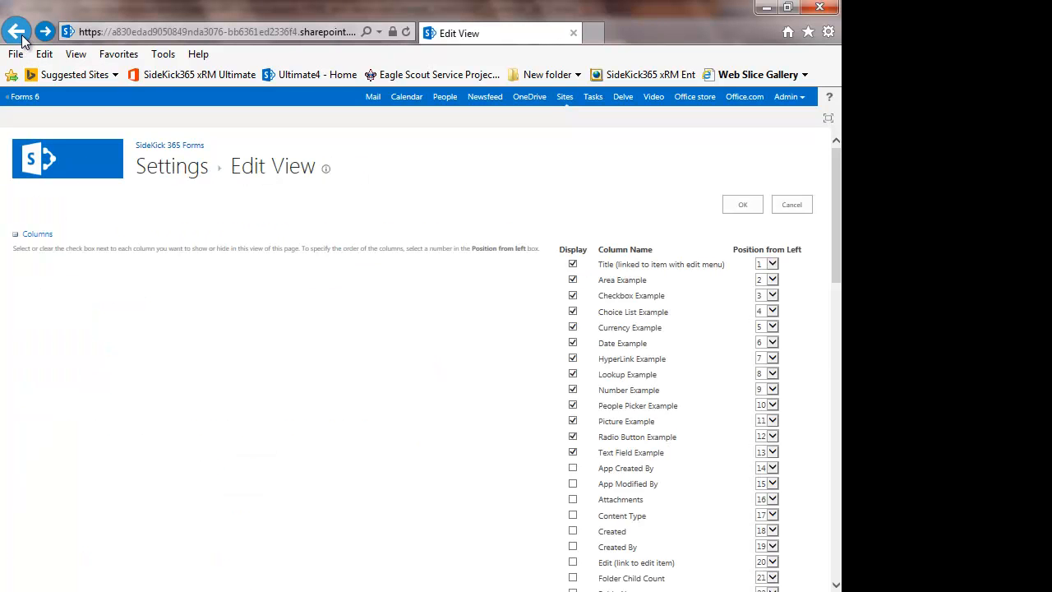
pyautogui.click(22, 40)
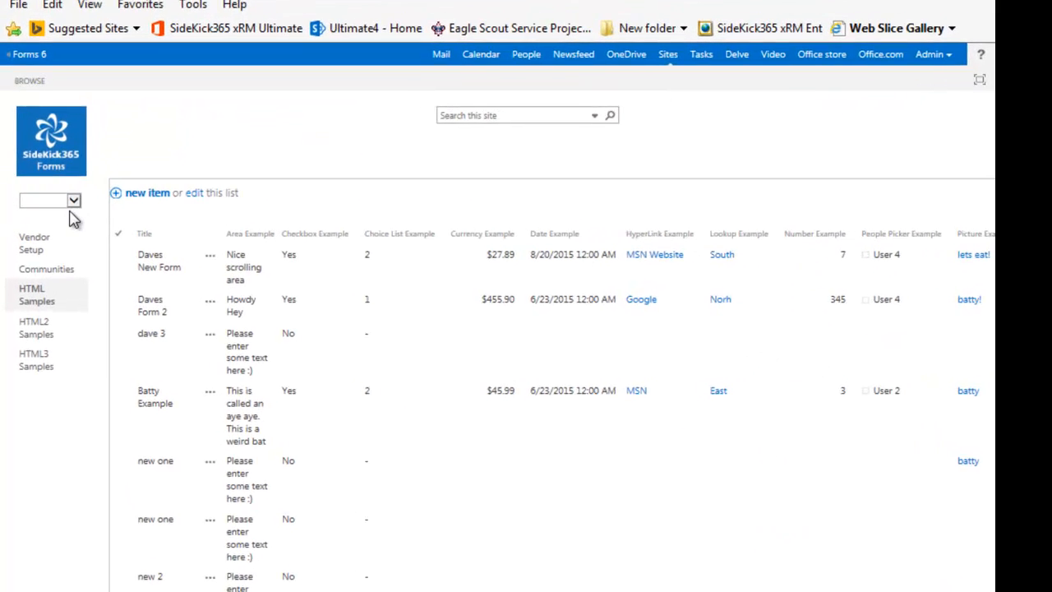
# Step: Start a new HTML Samples form
pyautogui.click(64, 222)
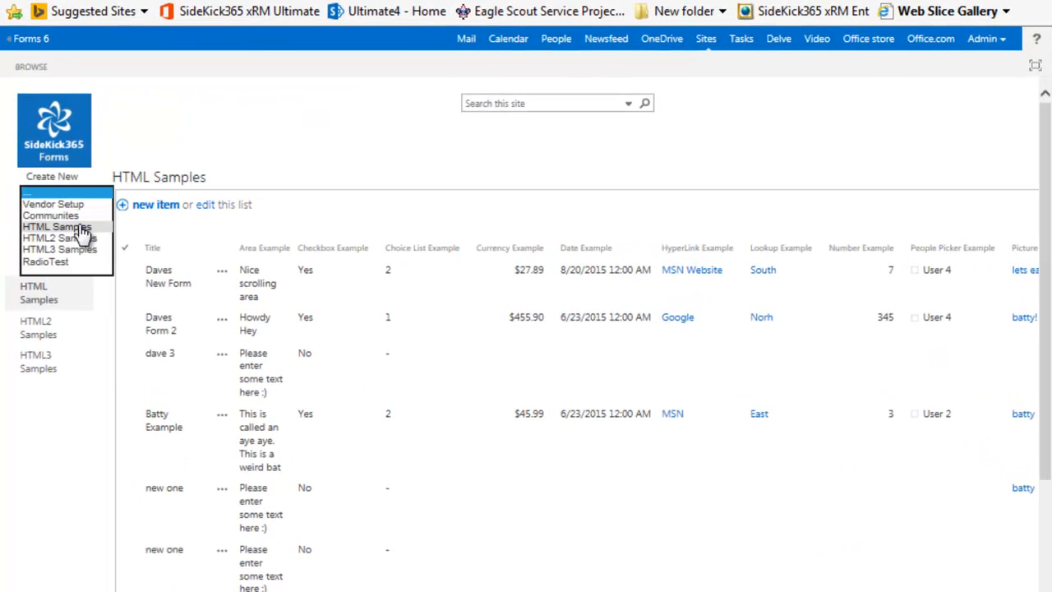
pyautogui.click(82, 226)
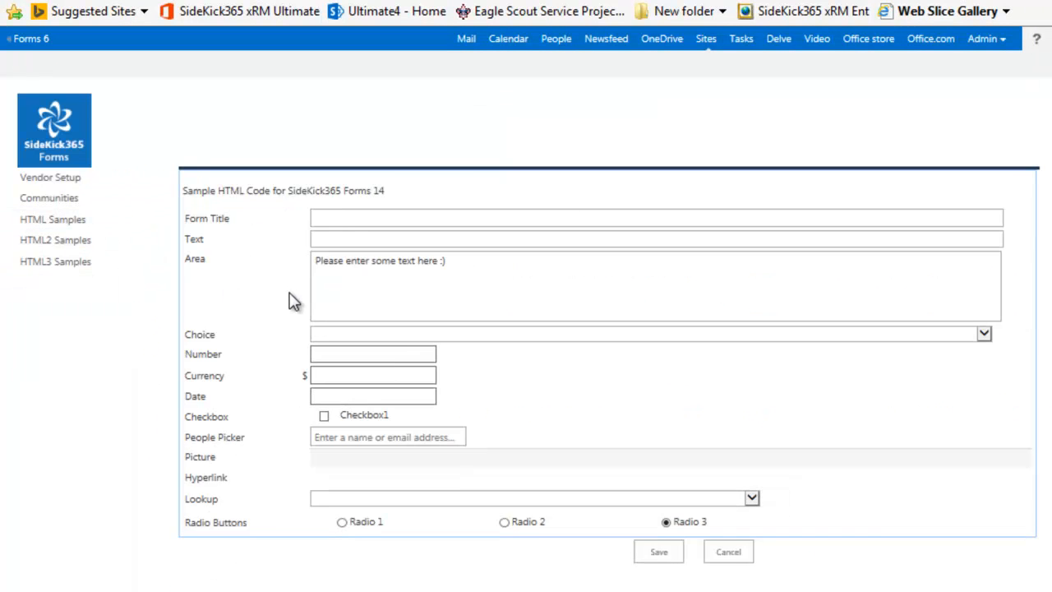
# Step: Check the options of the Choice field in the new form and place the cursor in the Picture URL field
pyautogui.click(983, 332)
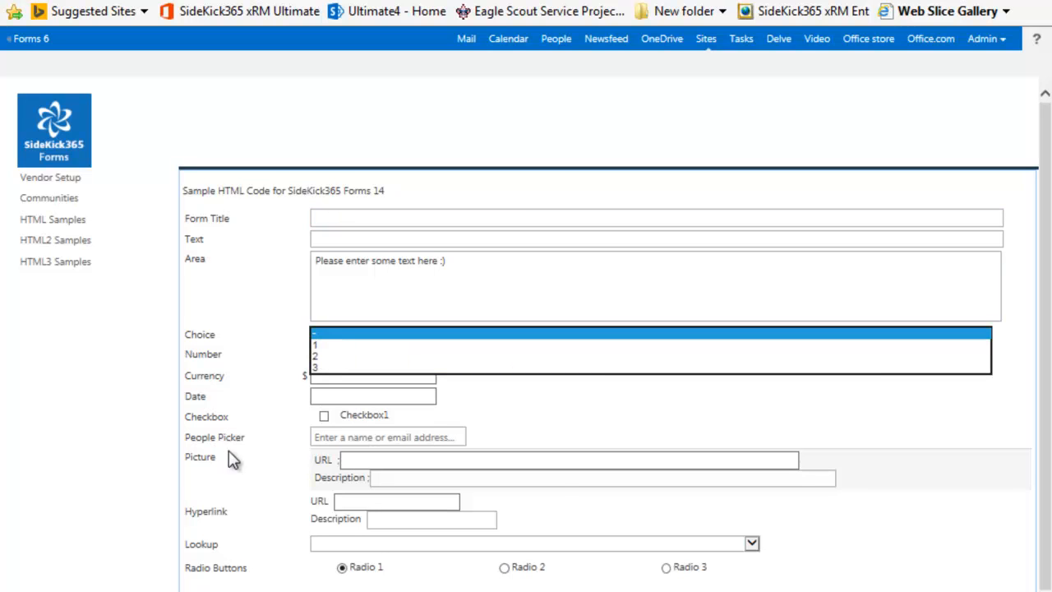
pyautogui.click(502, 460)
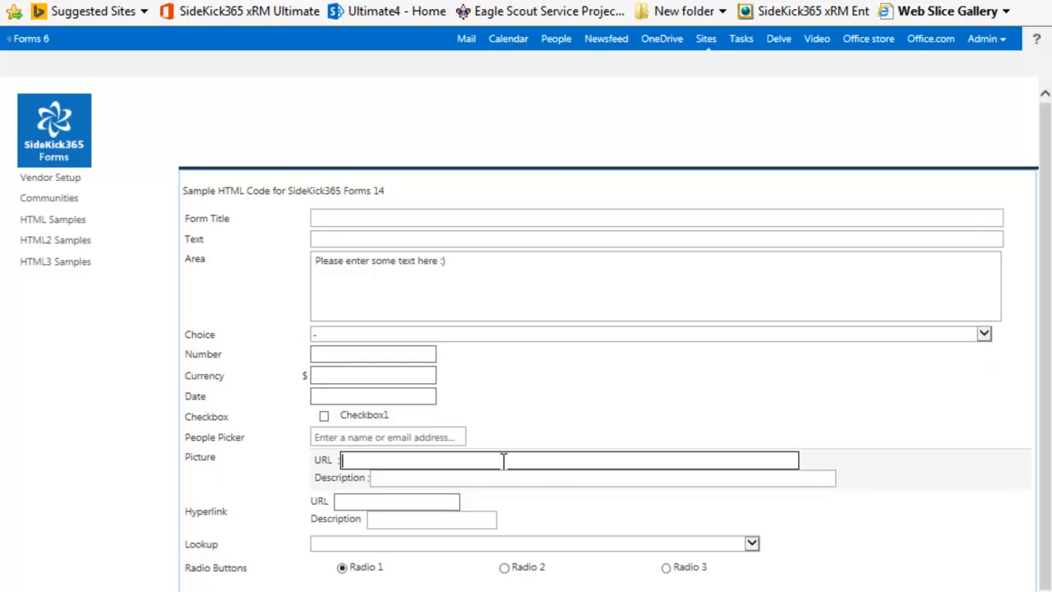
# Step: Switch to SideKick 365 Forms Manager and show the workflow setup for the HTML Samples entity
pyautogui.moveTo(353, 590)
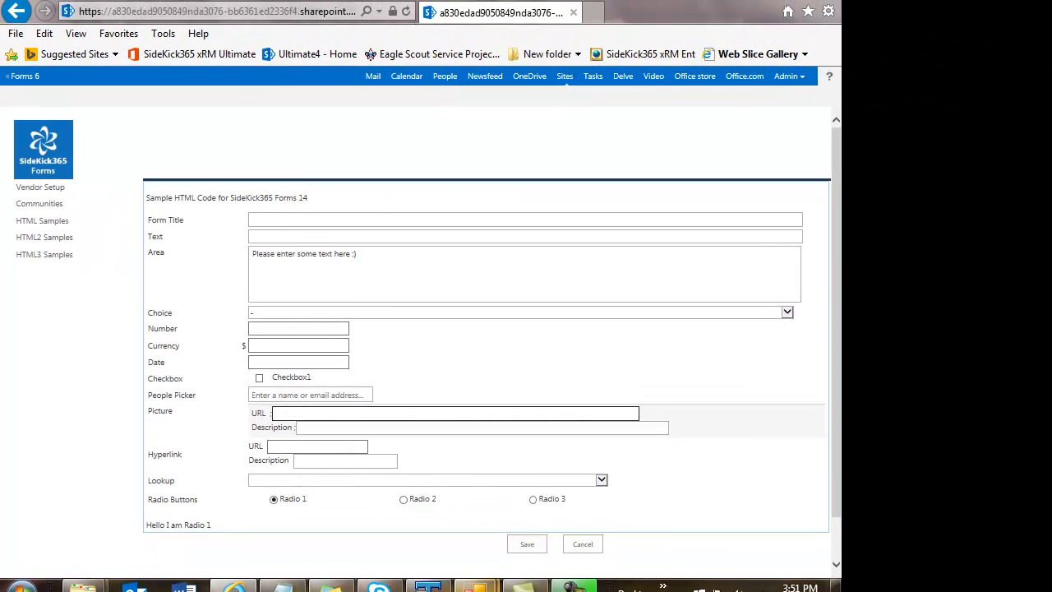
pyautogui.moveTo(475, 585)
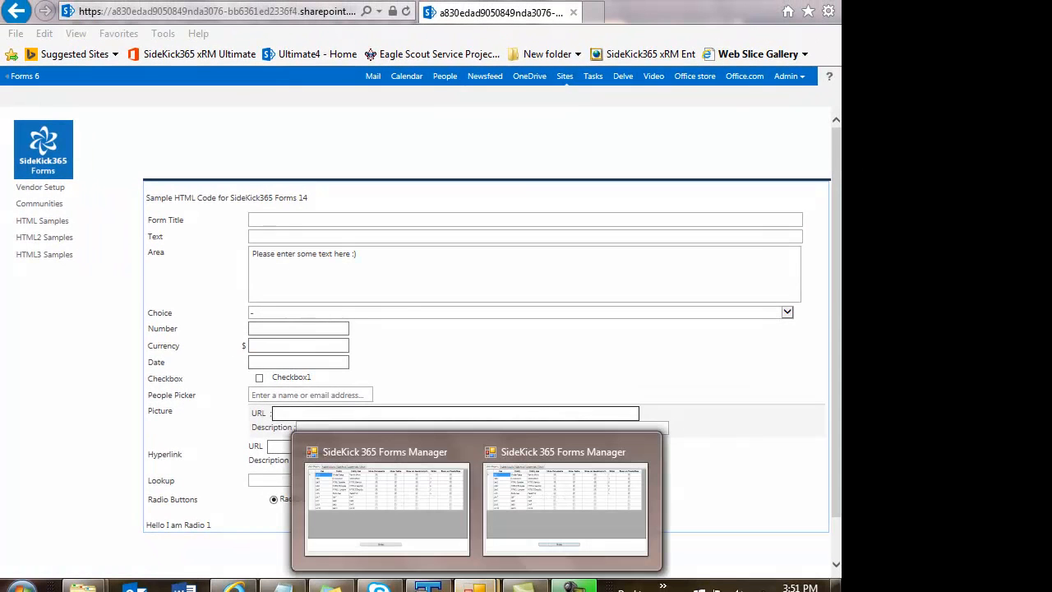
pyautogui.click(422, 501)
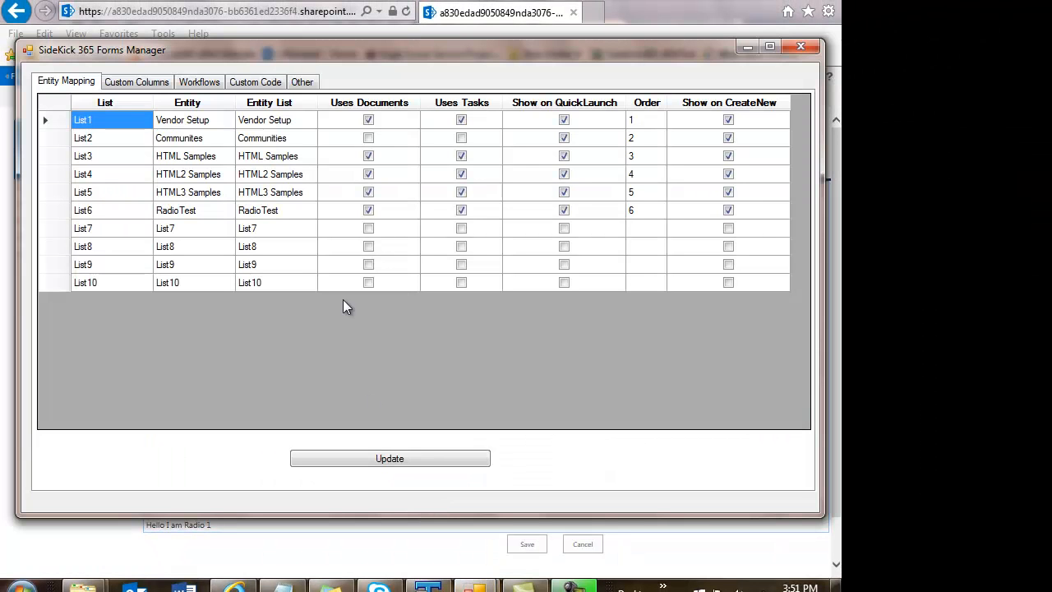
pyautogui.click(197, 83)
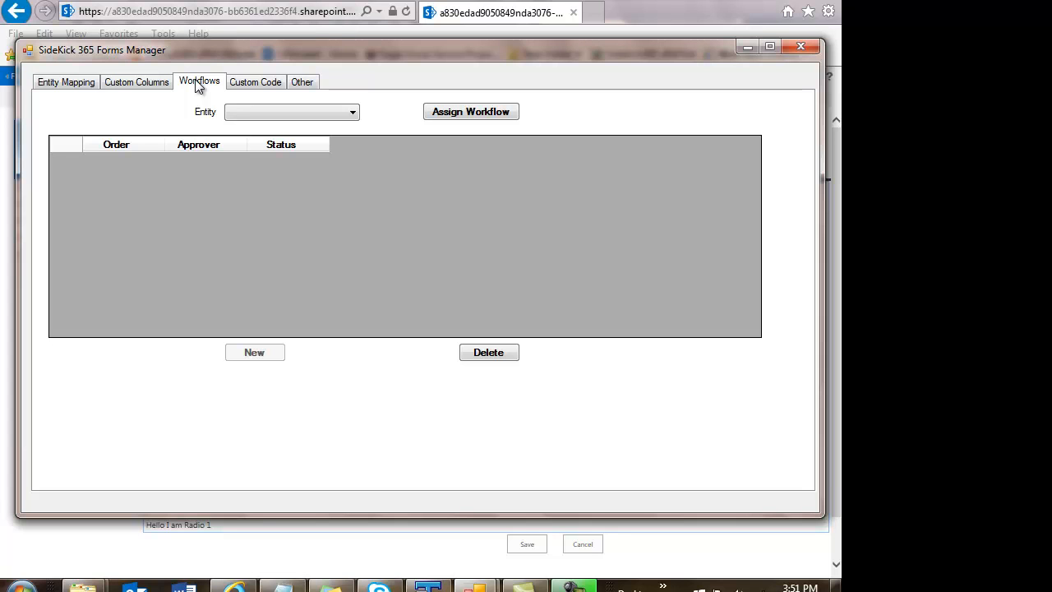
pyautogui.click(352, 113)
pyautogui.click(282, 150)
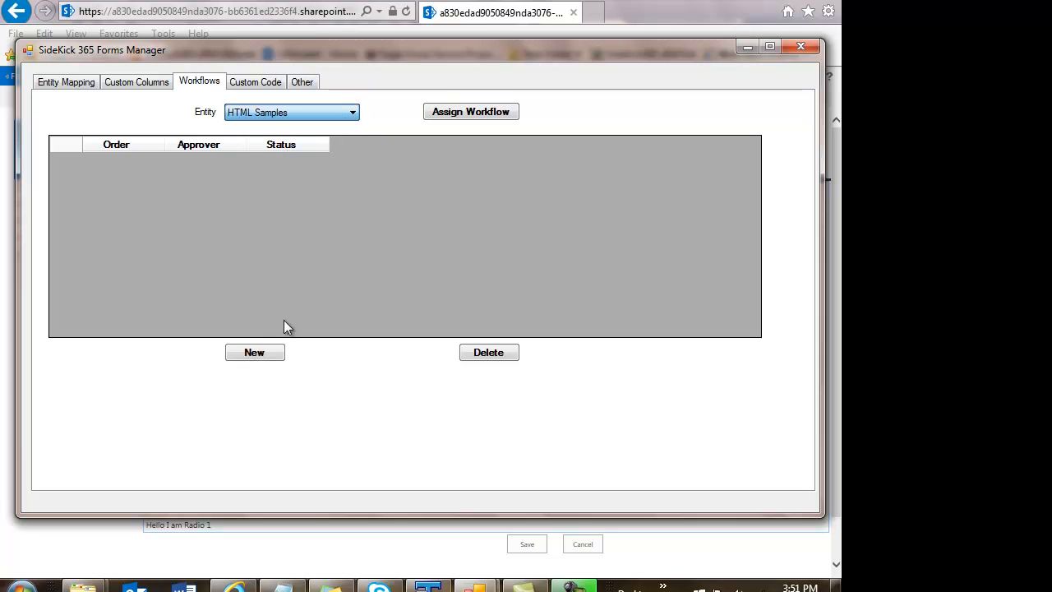
# Step: Start a new HTML Samples workflow entry with order 1 and show the available approver columns
pyautogui.click(263, 355)
pyautogui.click(212, 393)
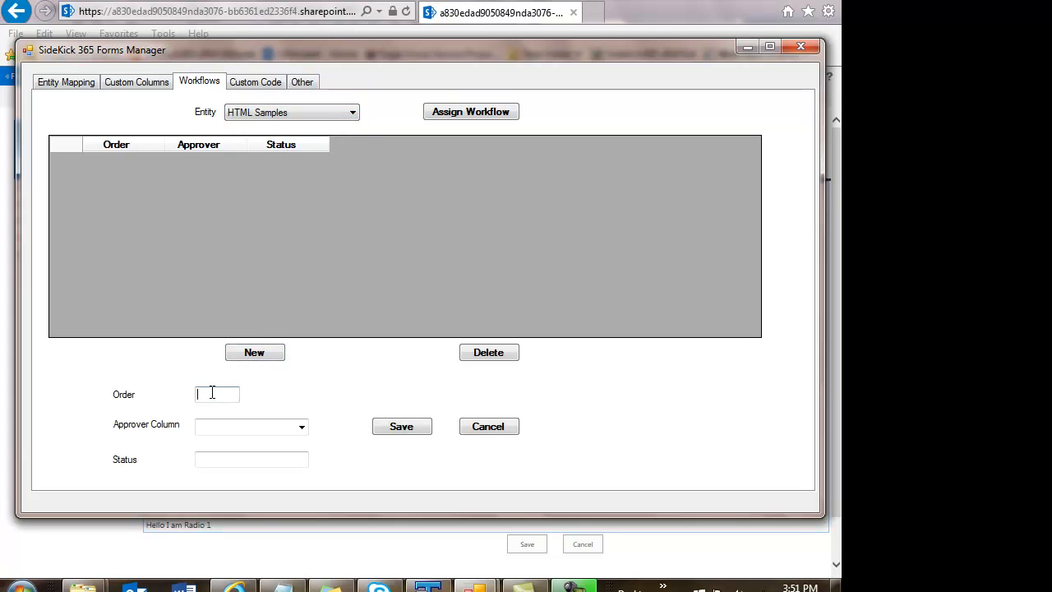
pyautogui.write('1')
pyautogui.click(303, 428)
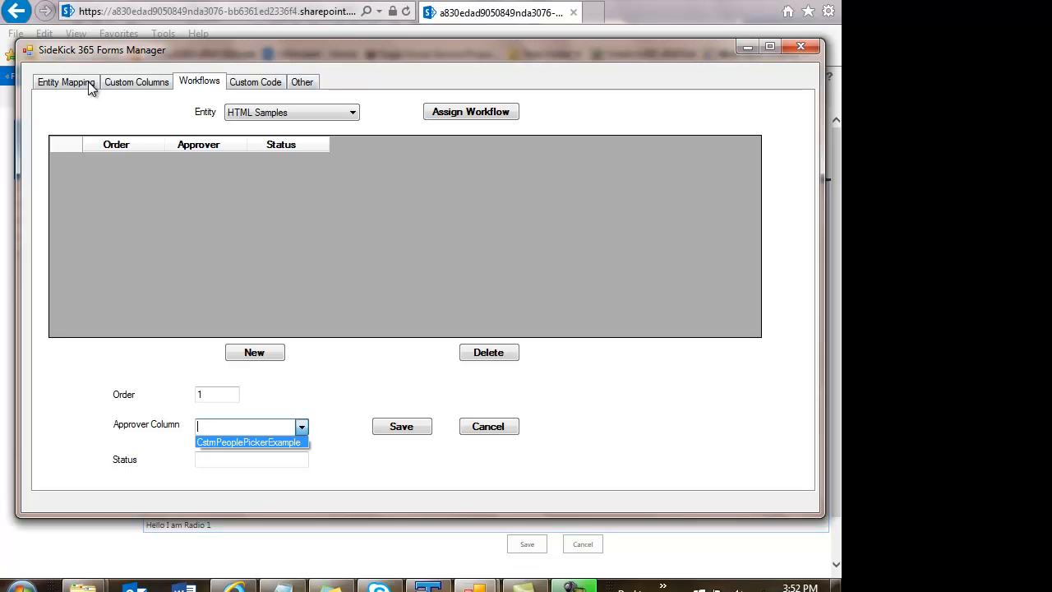
# Step: View the custom columns configuration in Forms Manager and switch back to the new HTML Samples form in the browser
pyautogui.click(111, 82)
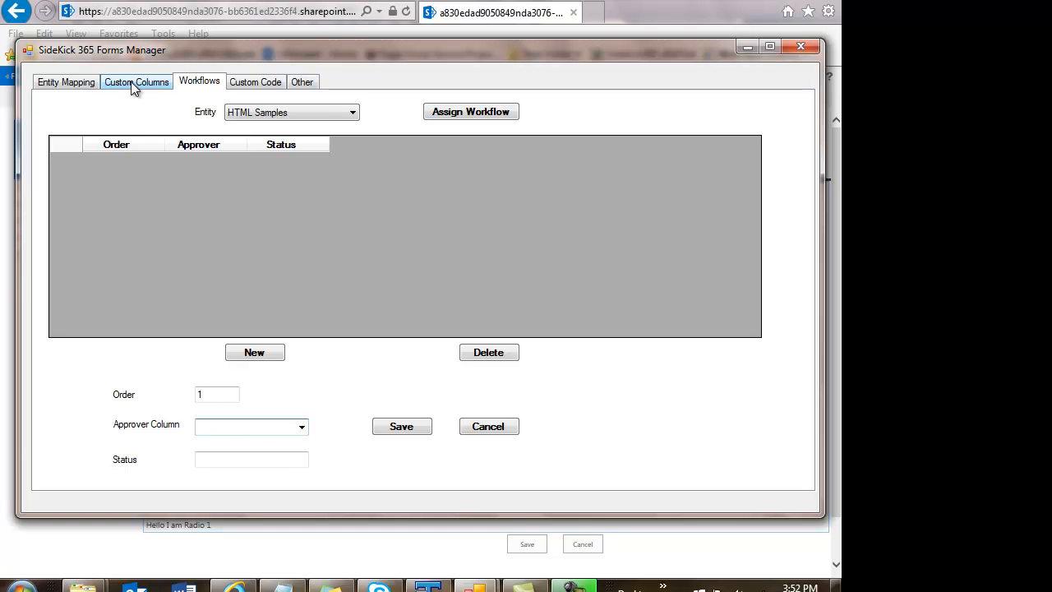
pyautogui.click(130, 84)
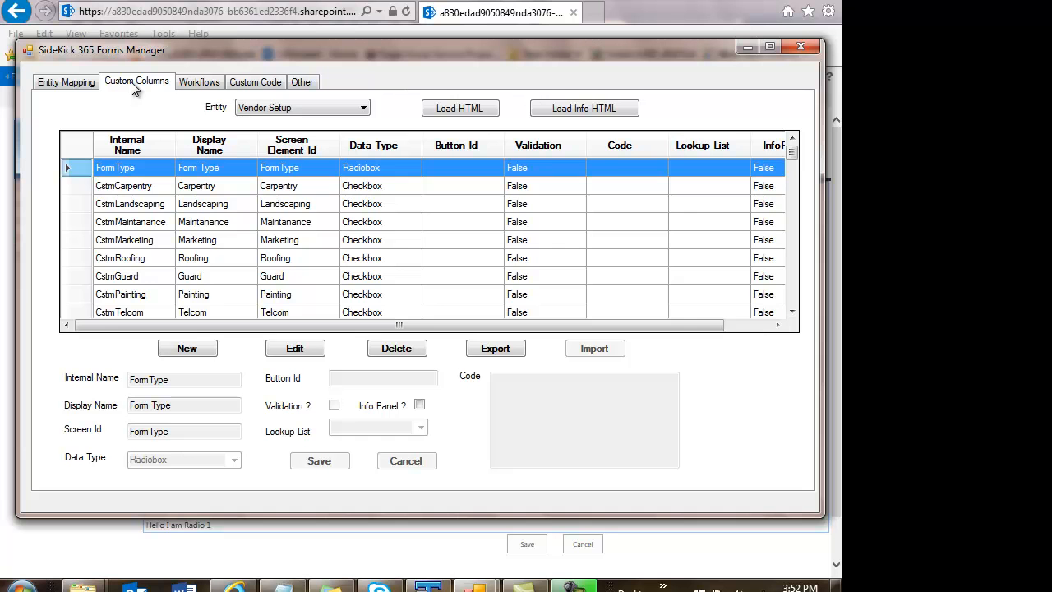
pyautogui.moveTo(235, 587)
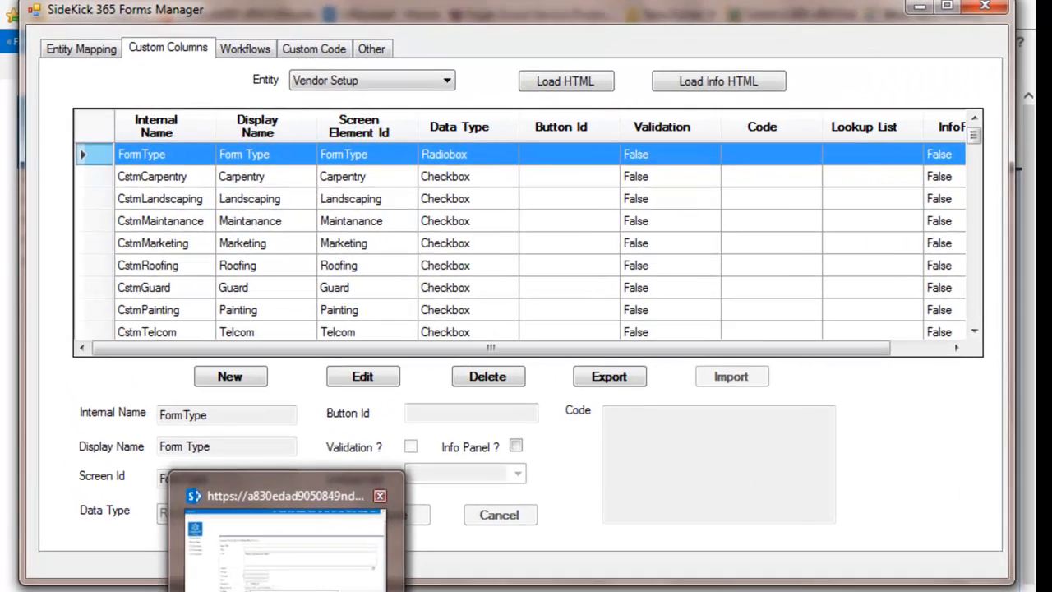
pyautogui.click(240, 517)
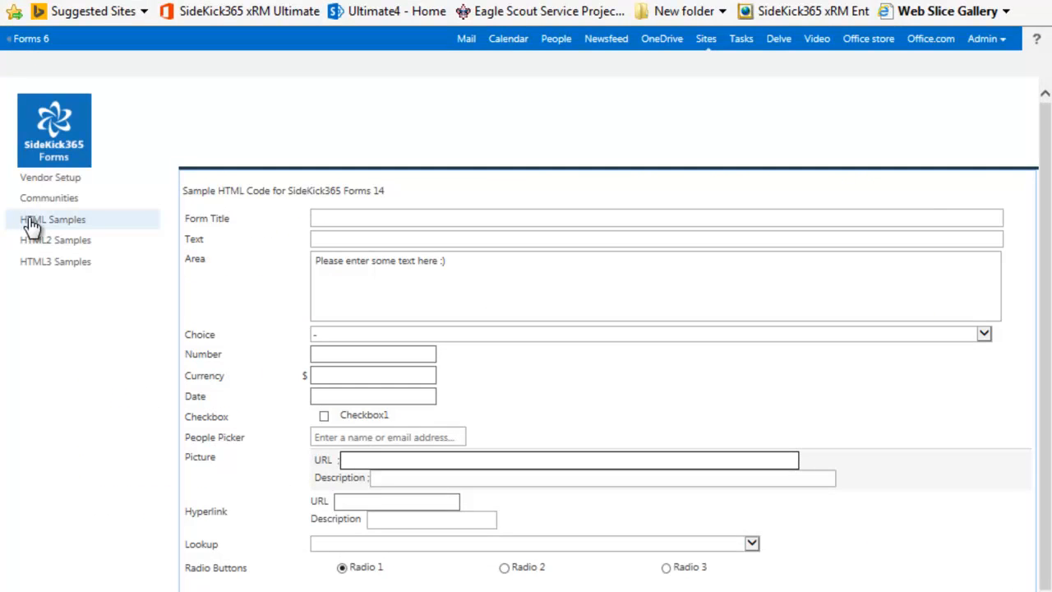